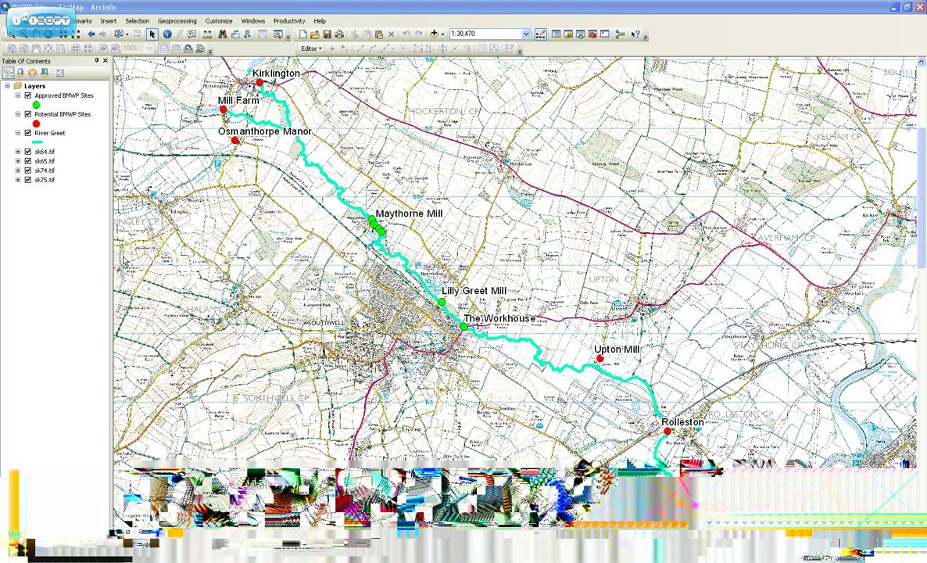
Step: Start editing with the BMWP file geodatabase chosen as the edit workspace
left_click(314, 50)
left_click(309, 49)
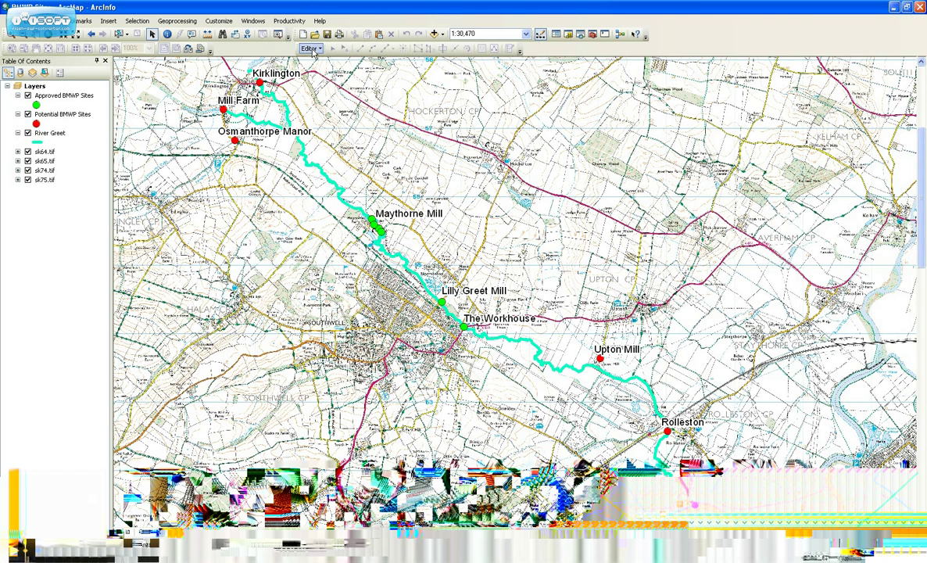
left_click(311, 50)
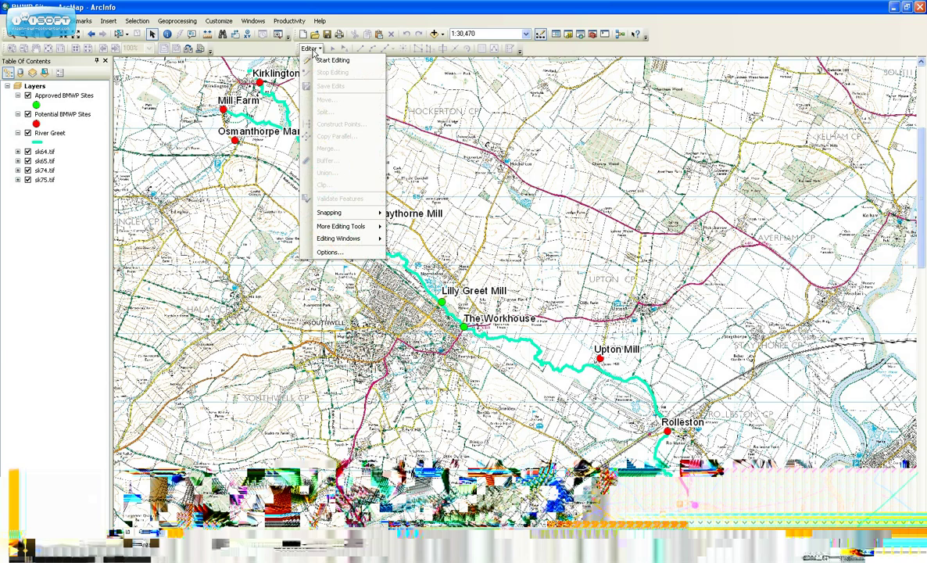
left_click(328, 60)
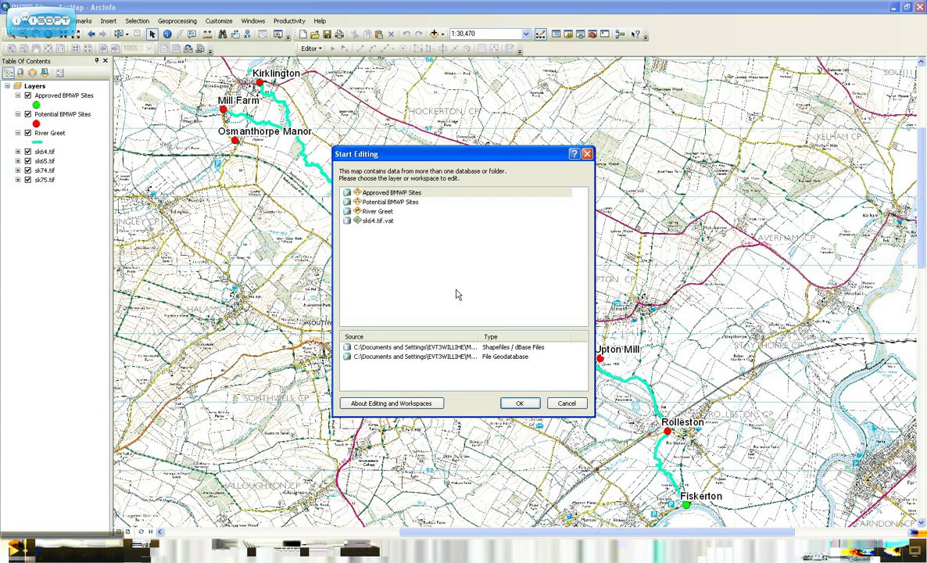
left_click(451, 358)
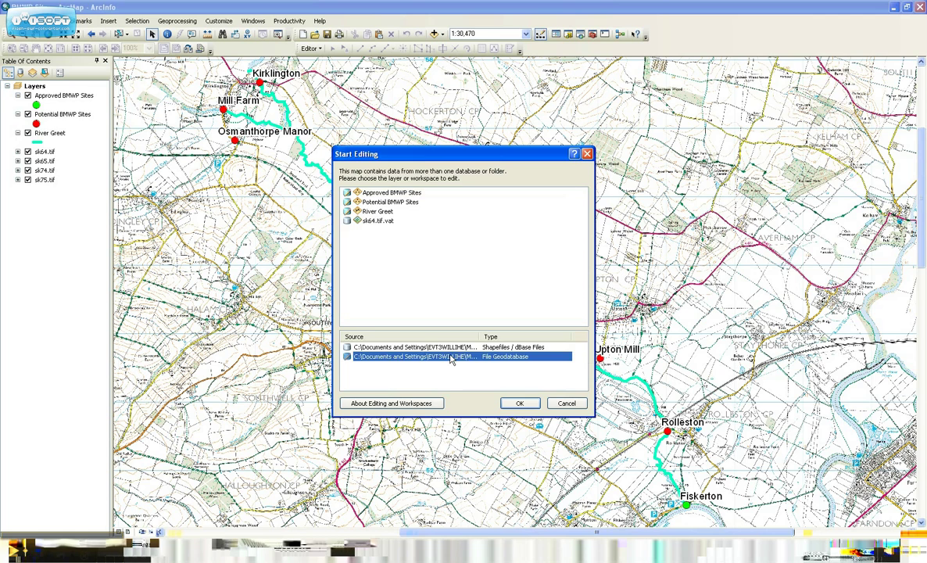
left_click(519, 403)
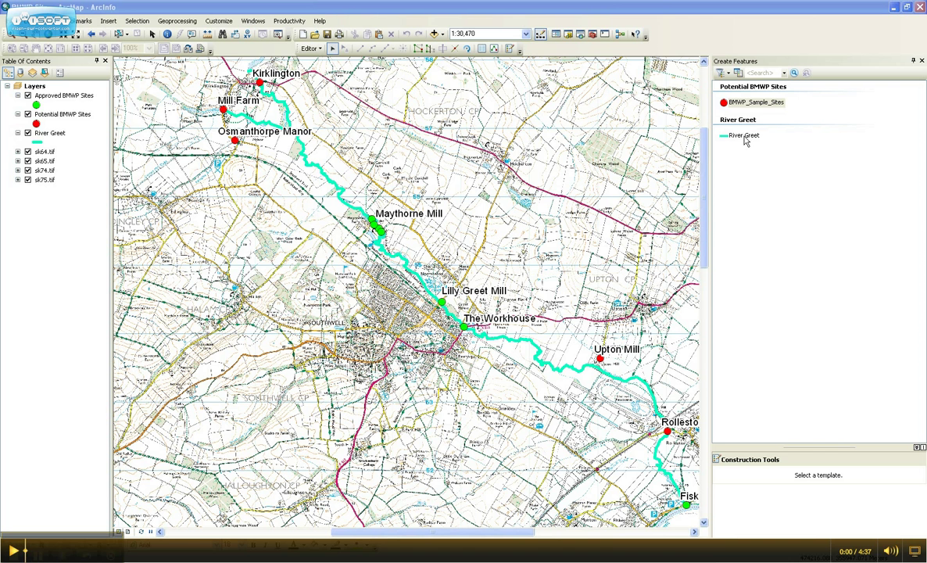
Step: Select the BMWP_Sample_Sites template with the Point construction tool
left_click(752, 104)
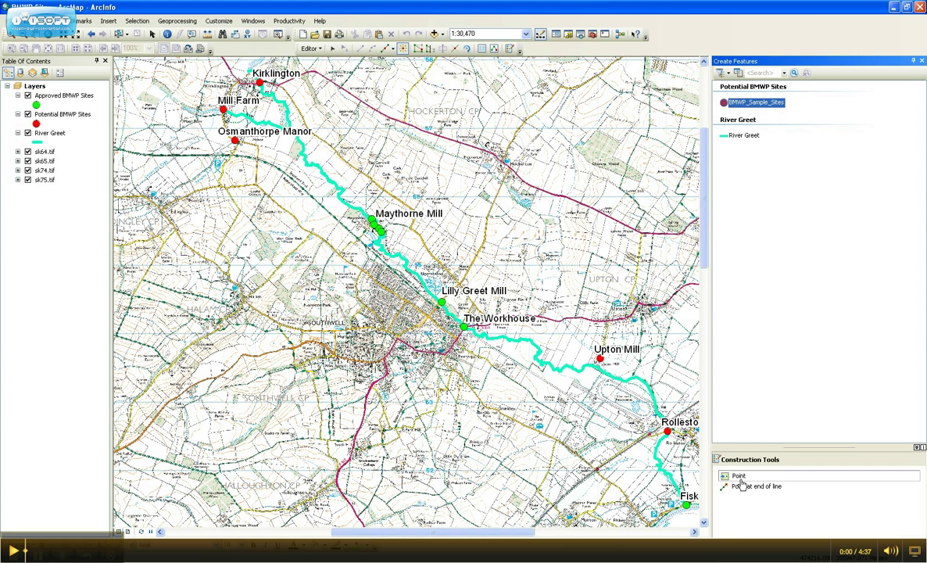
left_click(741, 477)
left_click(741, 136)
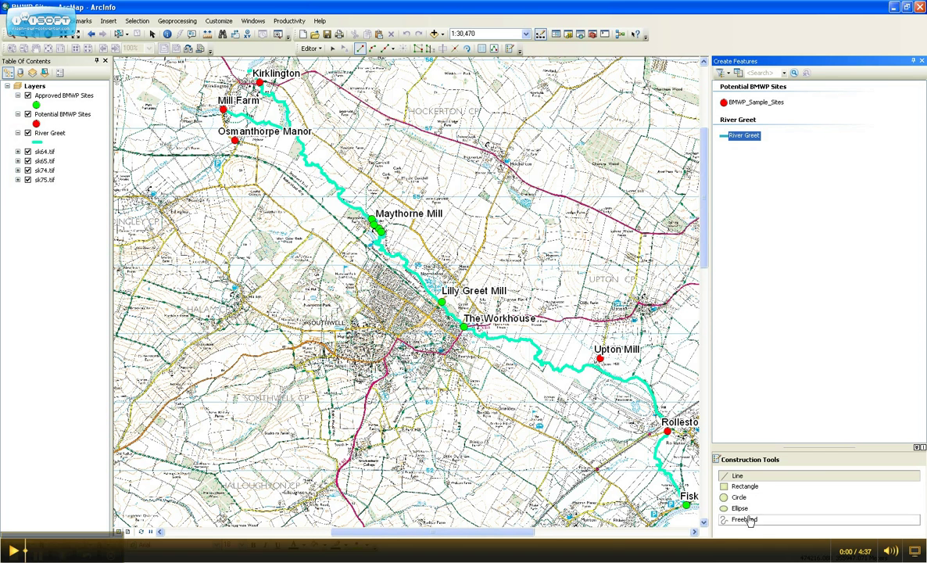
left_click(752, 103)
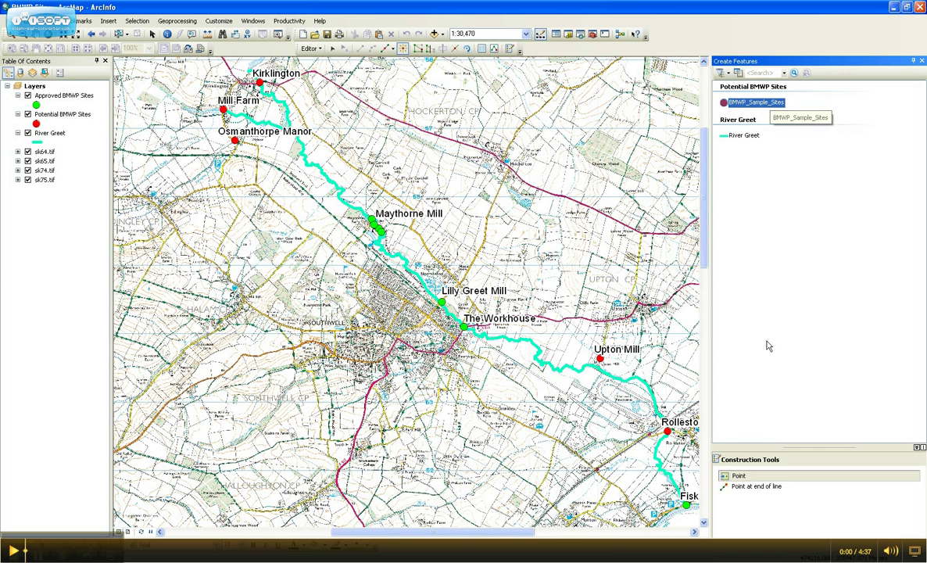
left_click(740, 476)
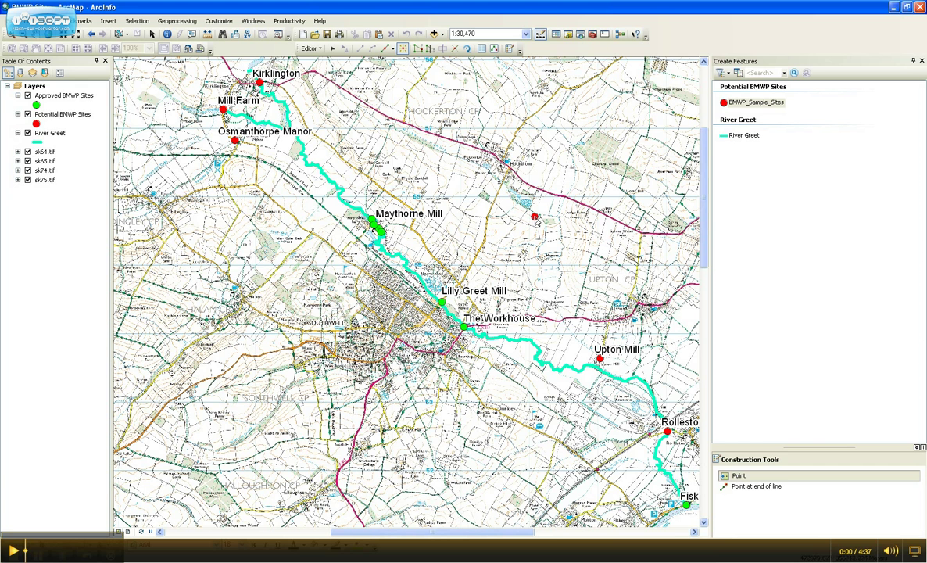
Step: Place a new site point and snap it onto a River Greet vertex above Maythorne Mill
left_click(417, 177)
left_click_drag(417, 178, 338, 187)
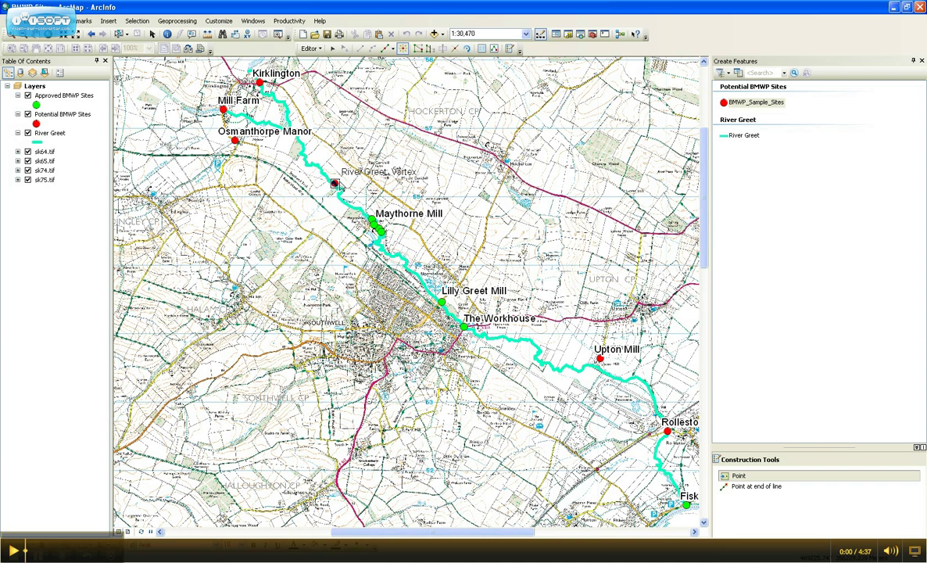
left_click_drag(339, 186, 368, 176)
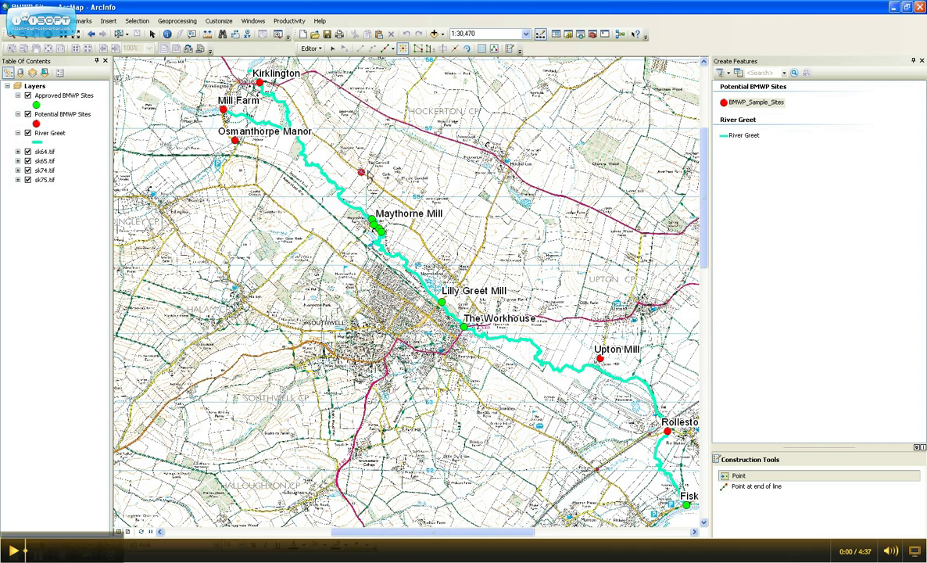
left_click_drag(368, 174, 334, 186)
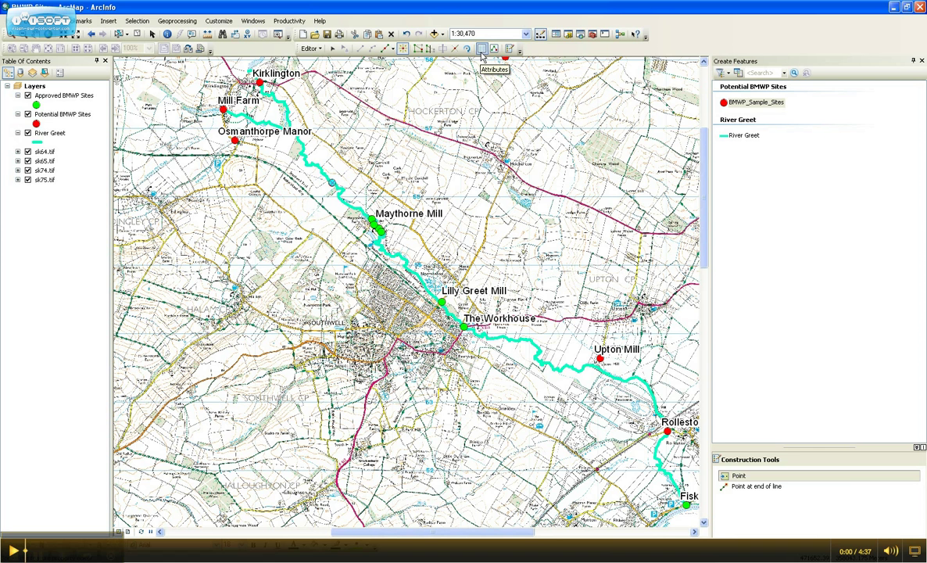
Step: Open the Attributes window for the new point (OBJECTID 10), ready to edit its NAME
left_click(482, 50)
left_click(483, 50)
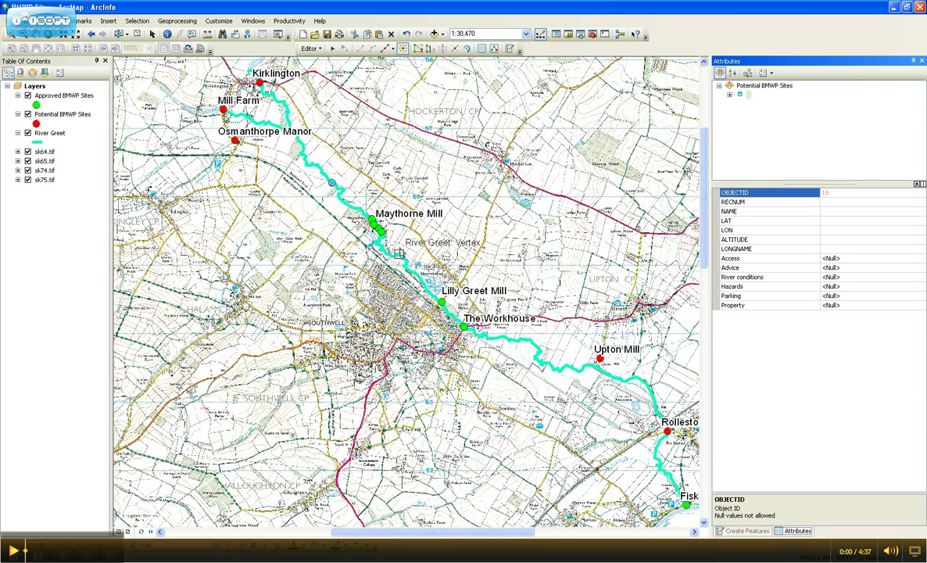
left_click(382, 232)
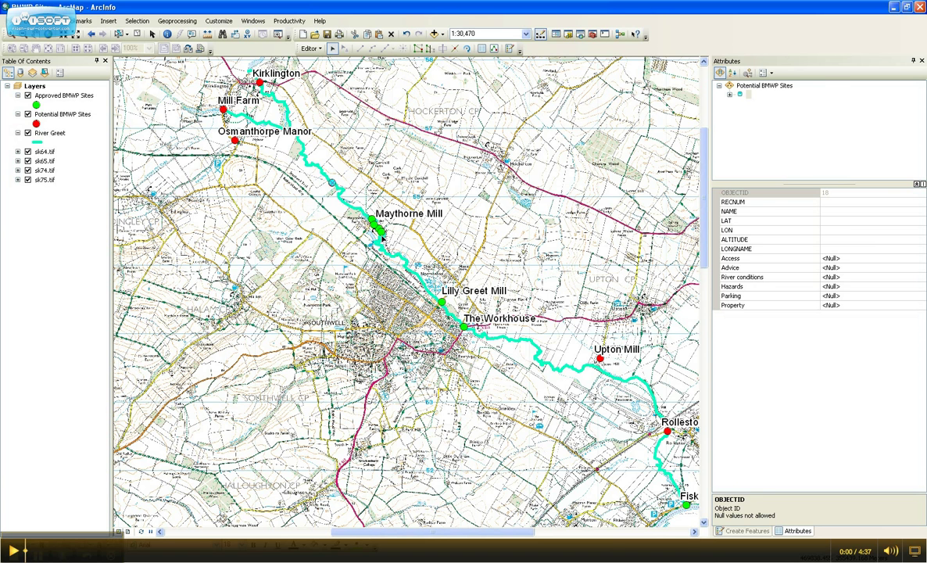
left_click(382, 235)
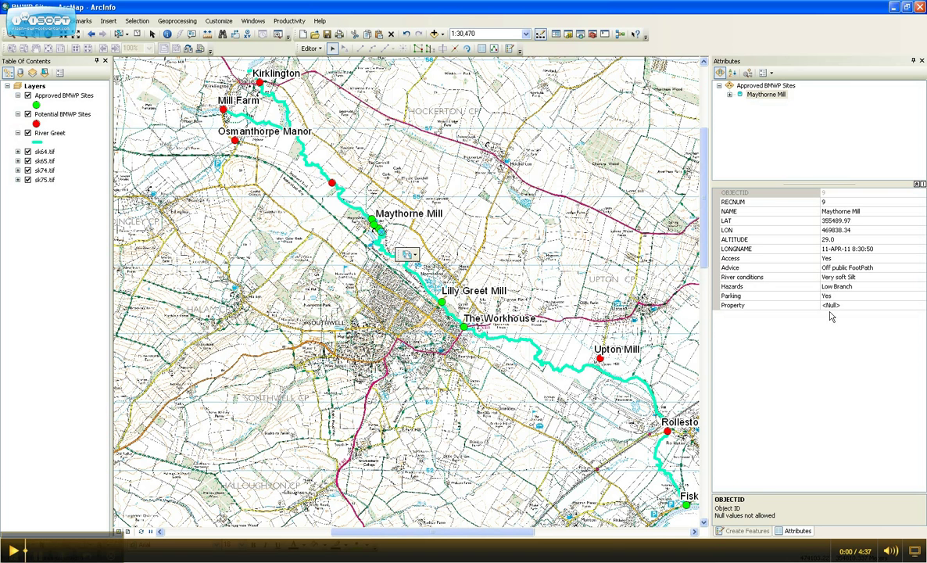
left_click(332, 184)
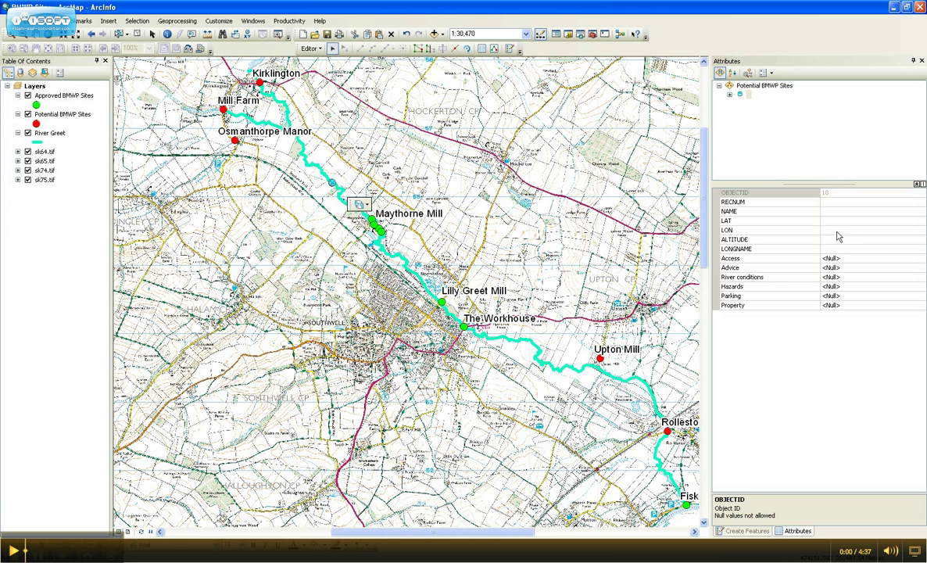
left_click(824, 212)
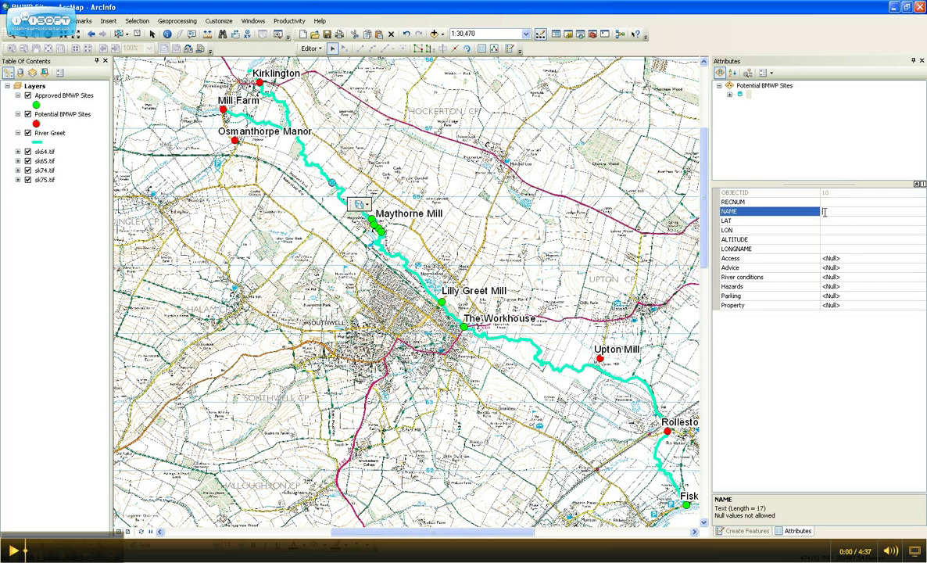
Step: Enter the name 'New Site', access 'OK' and advice 'Slippery when wet'
type("New Site")
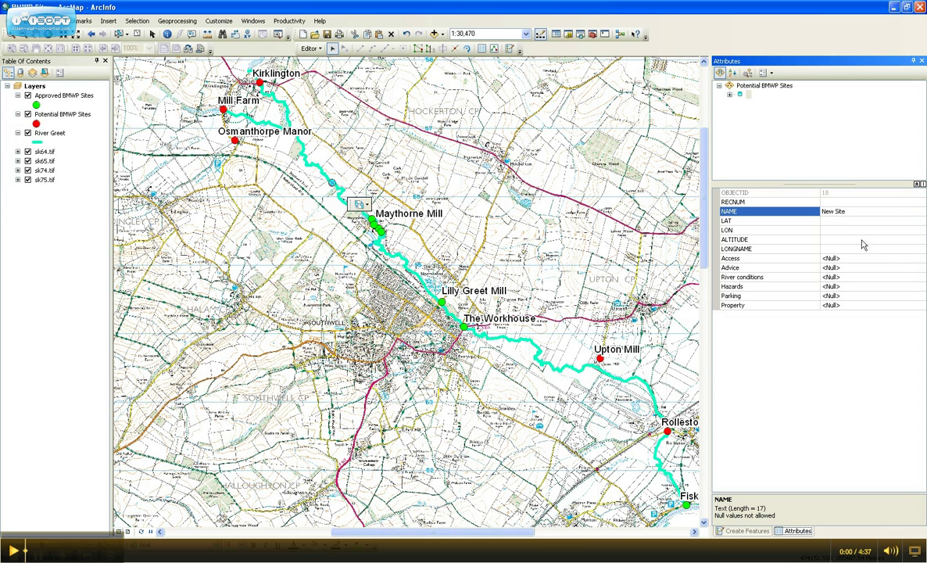
left_click(768, 258)
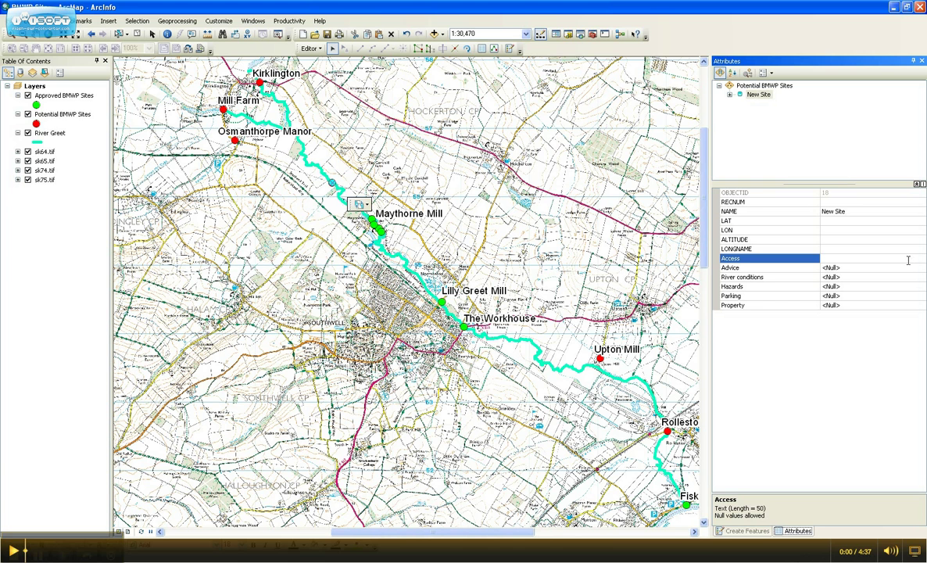
left_click(909, 261)
type("OK")
left_click(786, 267)
left_click(892, 265)
type("Slippery when wet")
key("Return")
Step: Set river conditions 'OK', hazards 'Steep river banks', no parking and private property
type("OK")
key("Return")
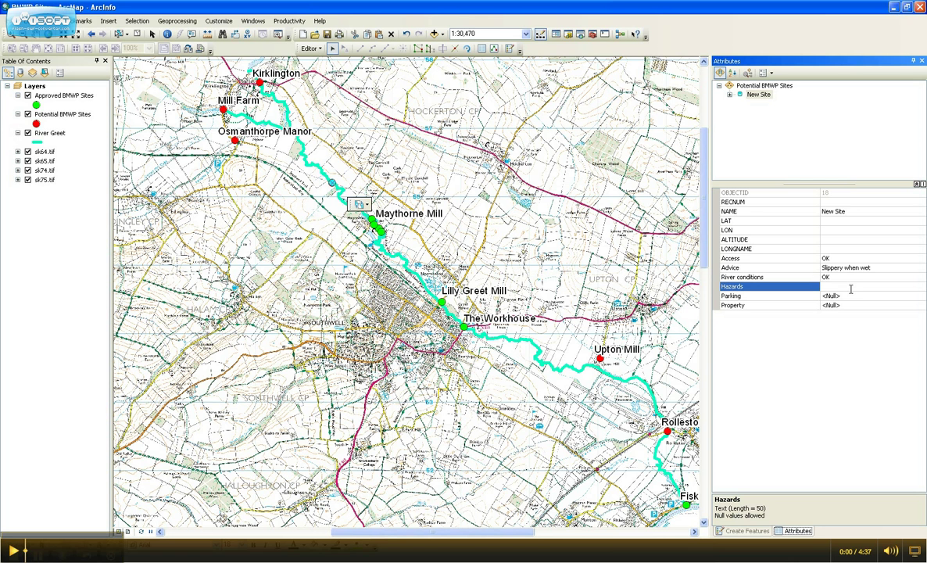
type("Steep river ban")
left_click(863, 295)
type("No")
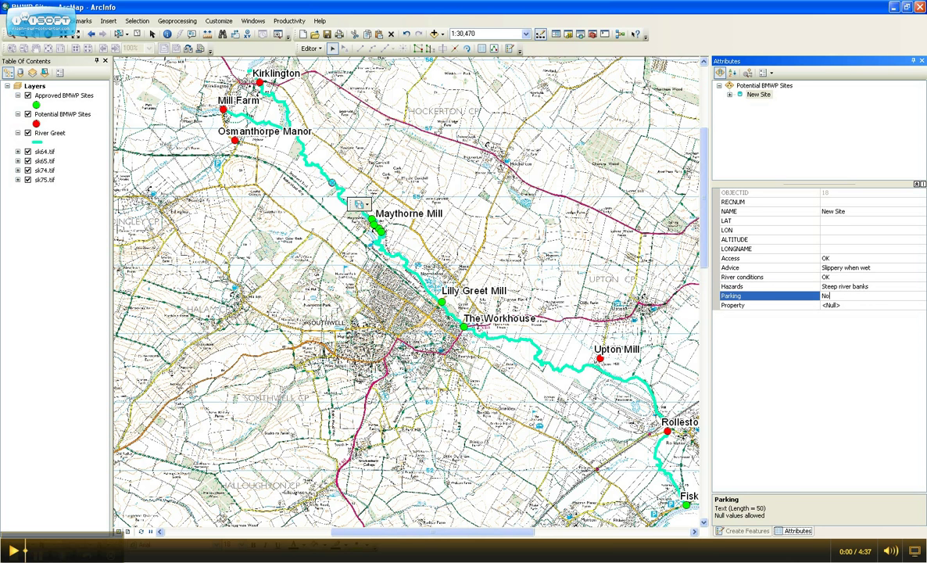
left_click(867, 305)
type("Private")
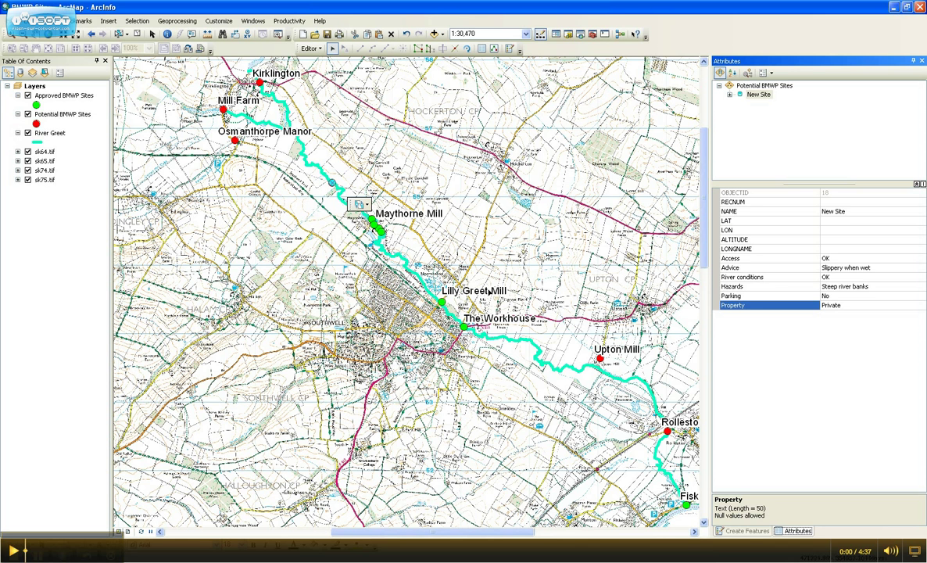
Step: Scroll the map down toward Fiskerton and select the River Greet line template
left_click(704, 523)
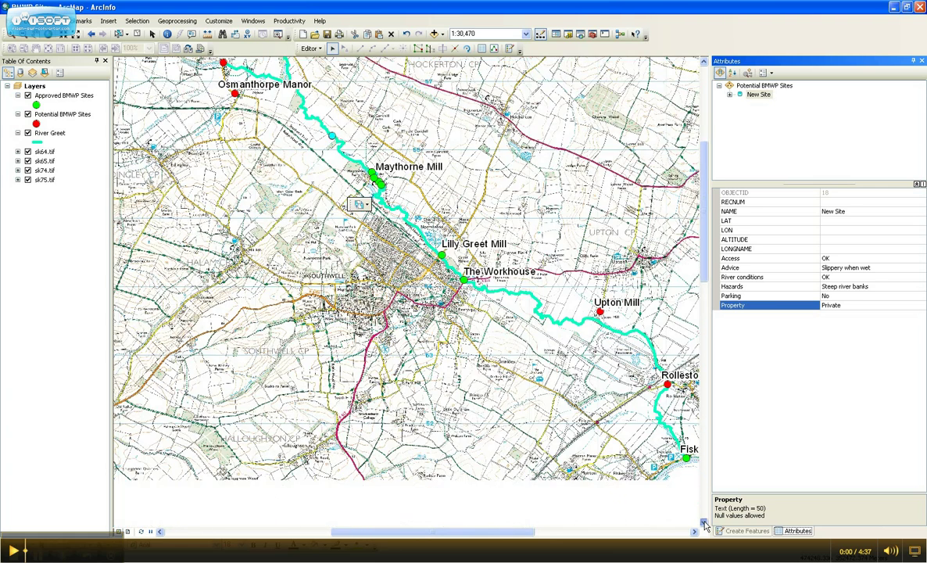
left_click(704, 523)
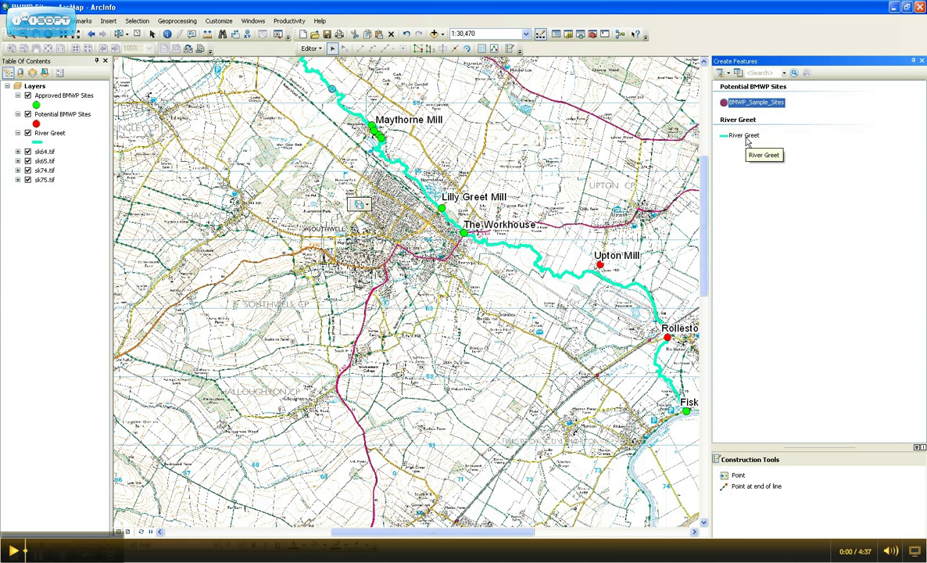
left_click(745, 136)
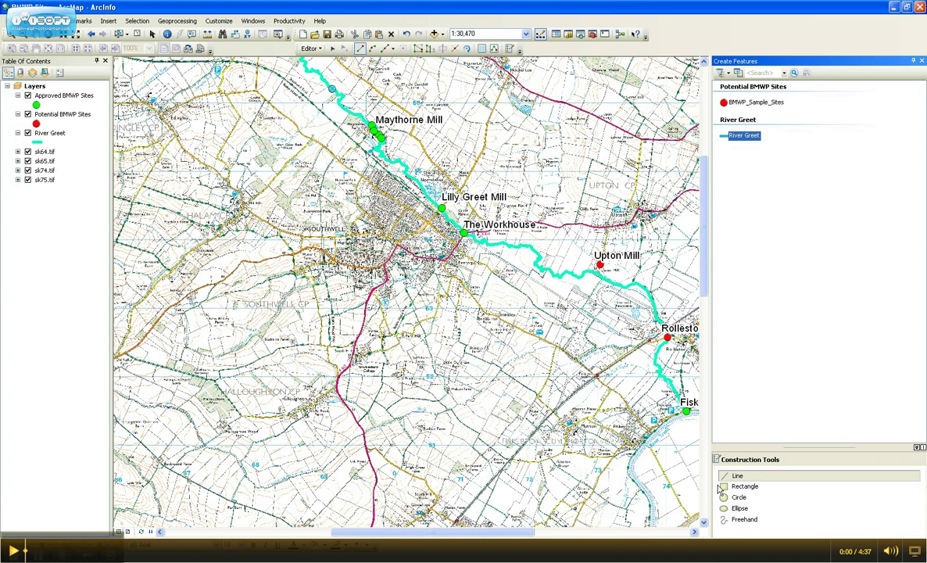
Step: With the Freehand tool, trace a line from the fields south of Southwell to Rolleston
left_click(744, 520)
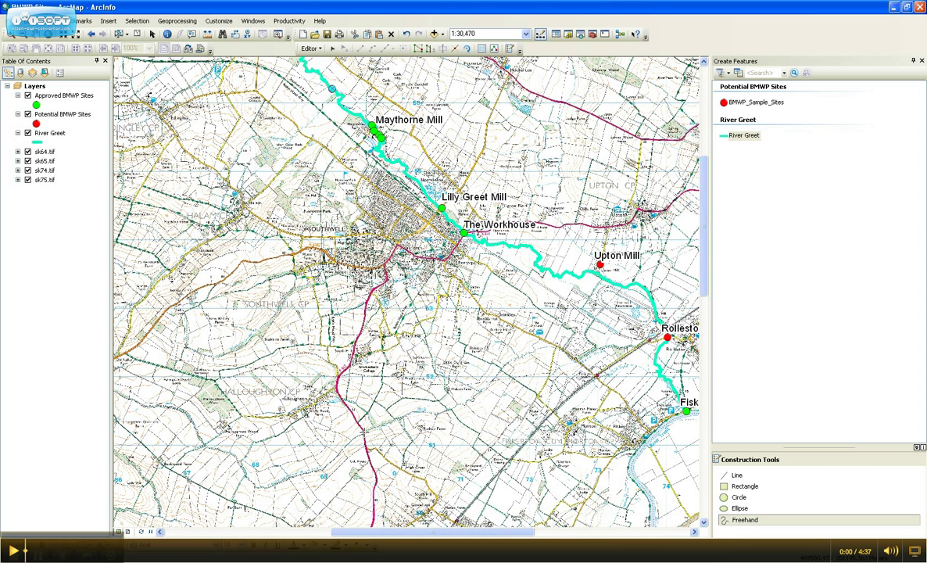
left_click(362, 431)
left_click(481, 388)
mouse_move(481, 387)
left_mouse_down()
mouse_move(532, 348)
mouse_move(563, 348)
mouse_move(583, 360)
mouse_move(650, 342)
left_mouse_up()
left_click(663, 329)
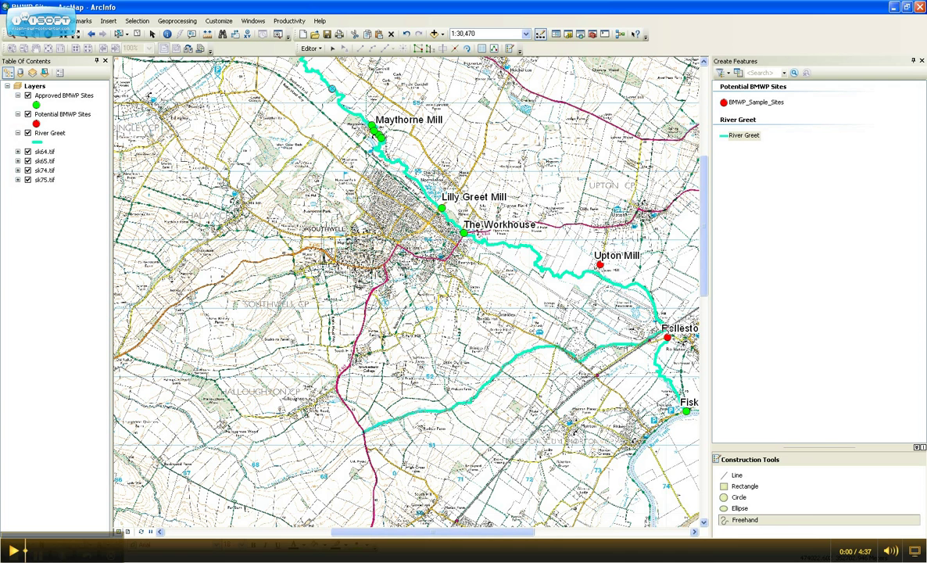